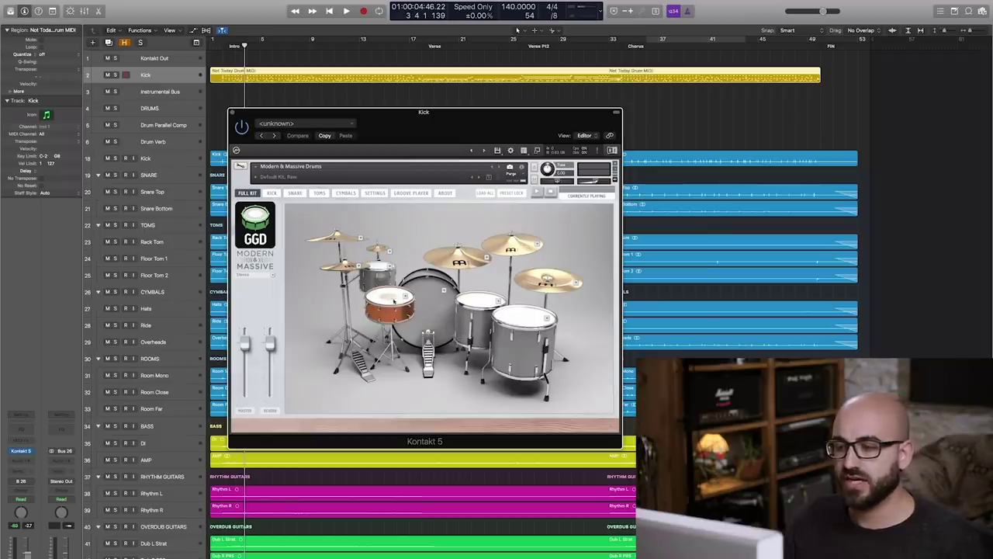
Step: Look at the alternative snare list without changing it, then select the Kontakt Out track
click(405, 296)
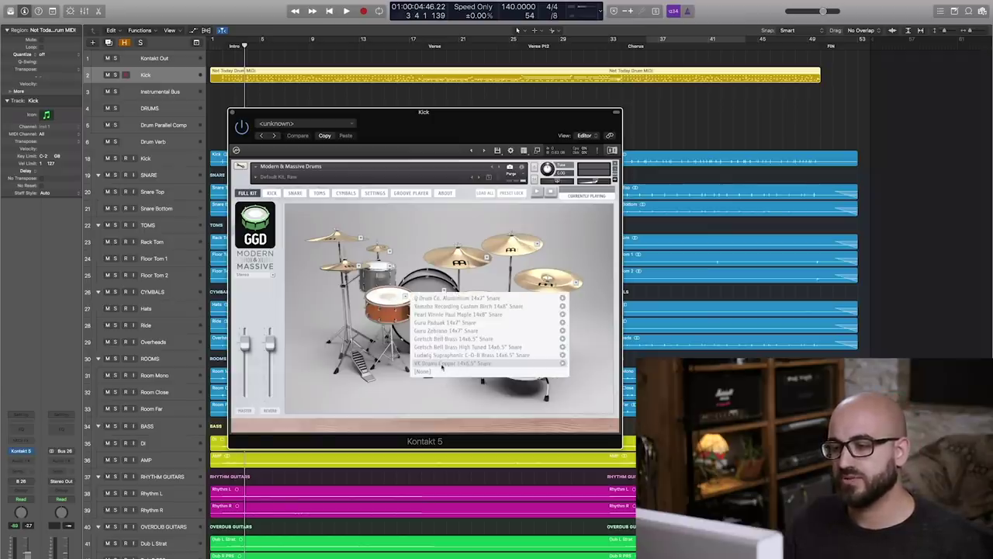
key(Escape)
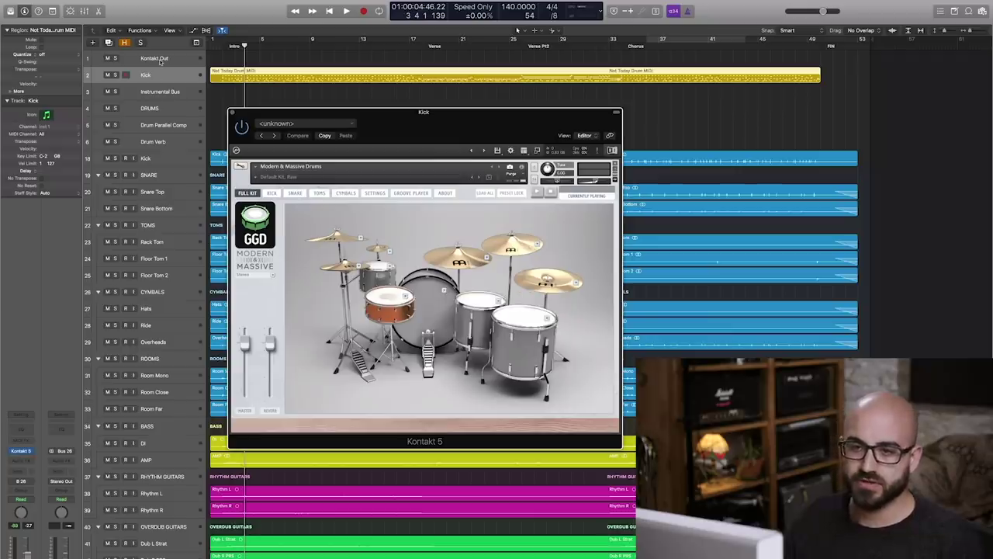
click(160, 62)
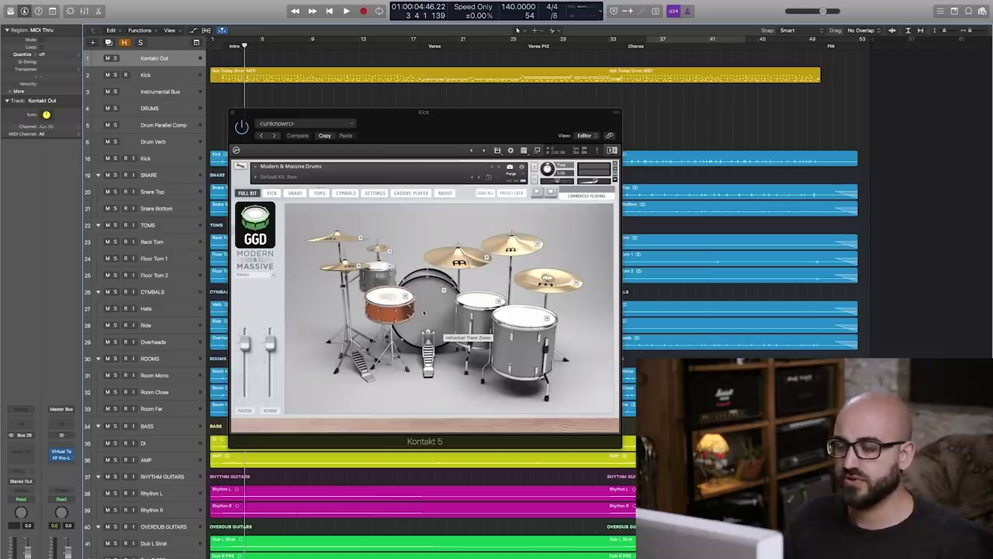
Step: Audition the kit's snare, rack tom and floor tom
click(409, 308)
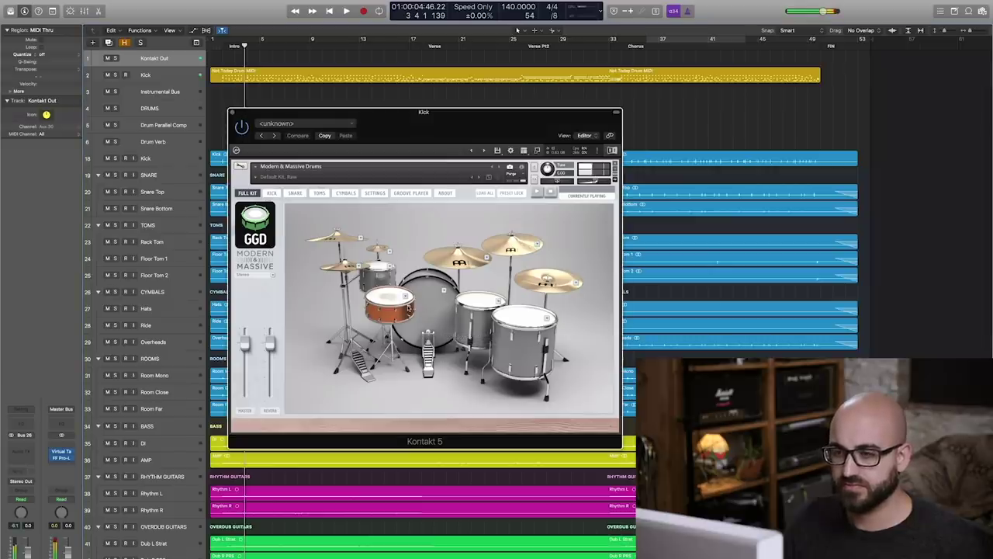
click(389, 298)
click(479, 303)
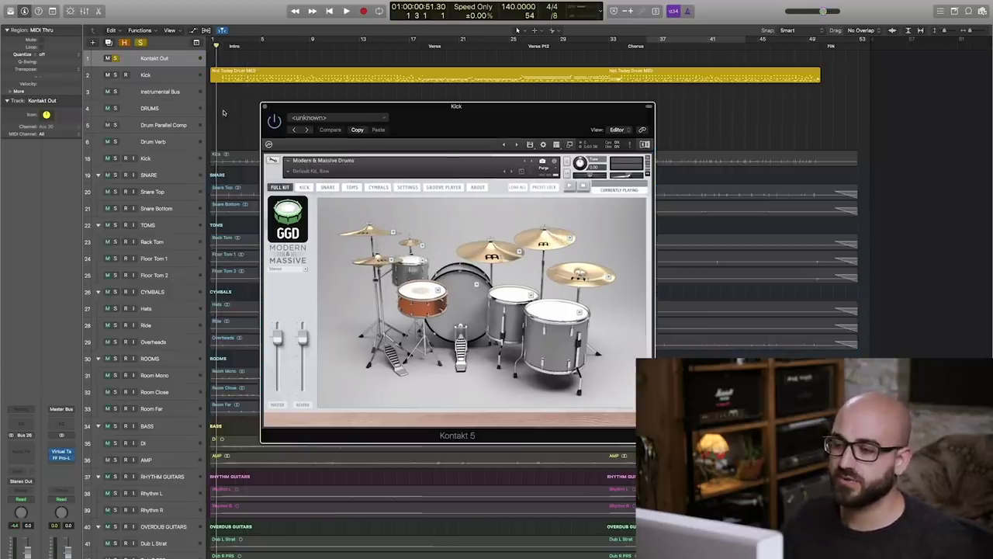
Step: Play and stop the drums, then toggle the Kontakt Out solo on and back off
key(space)
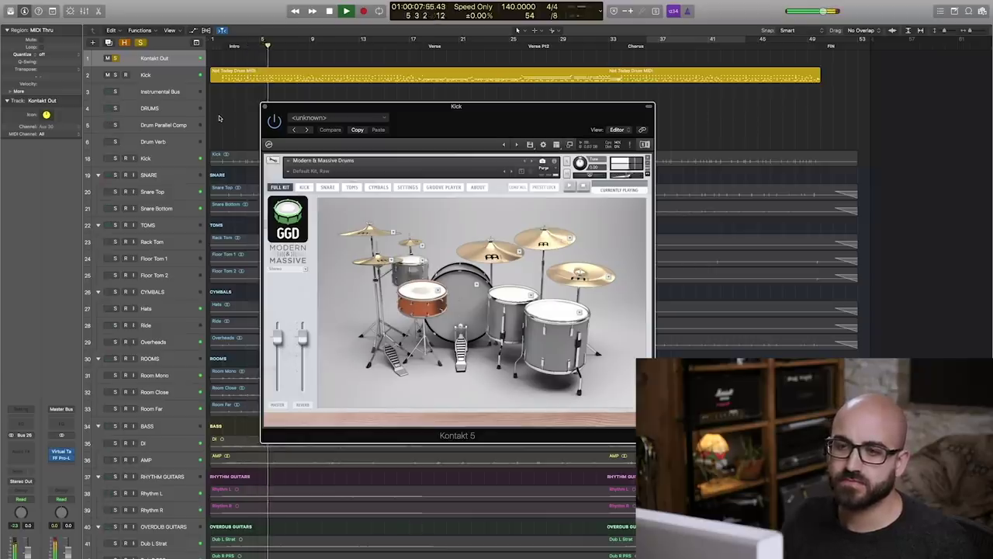
key(space)
click(116, 59)
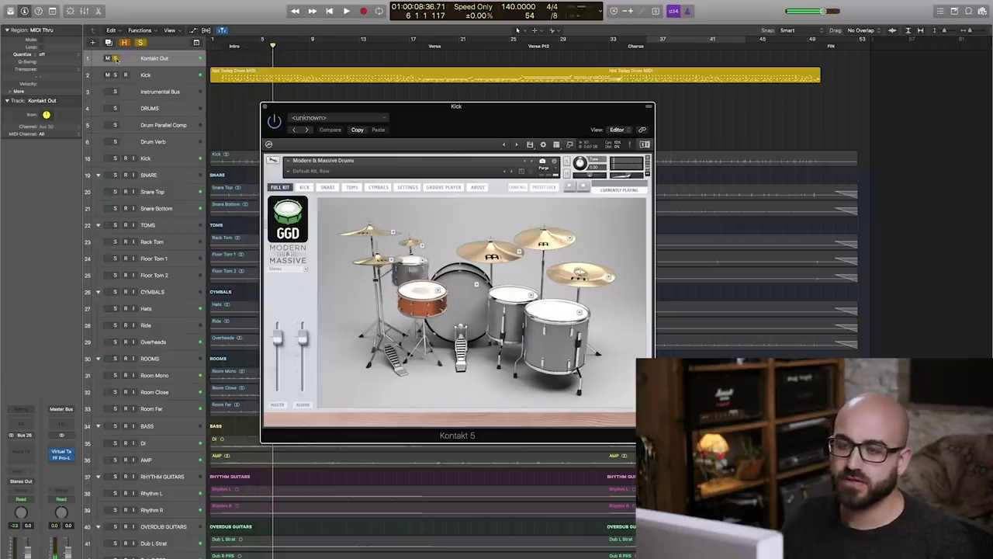
click(116, 59)
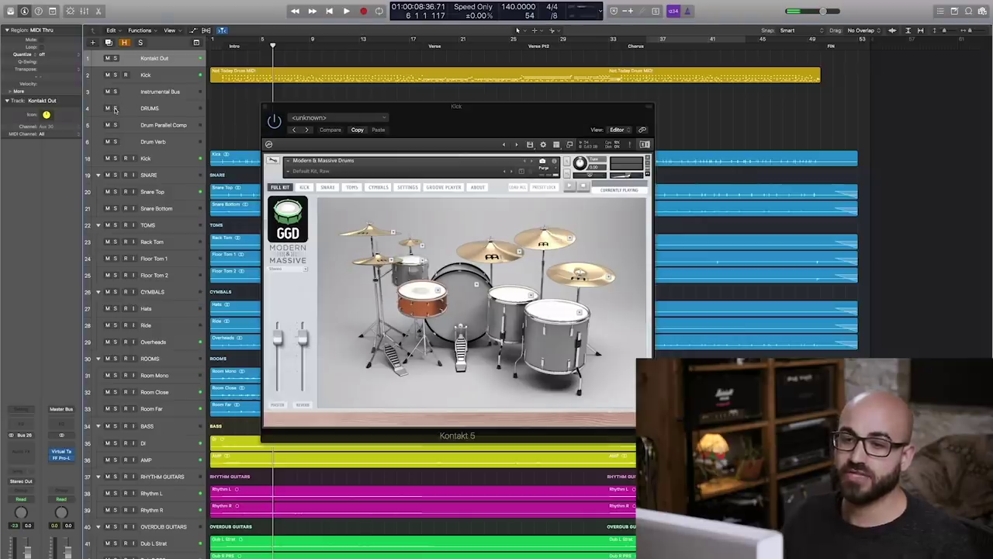
Step: Solo the DRUMS bus and play back from bar 2
click(114, 109)
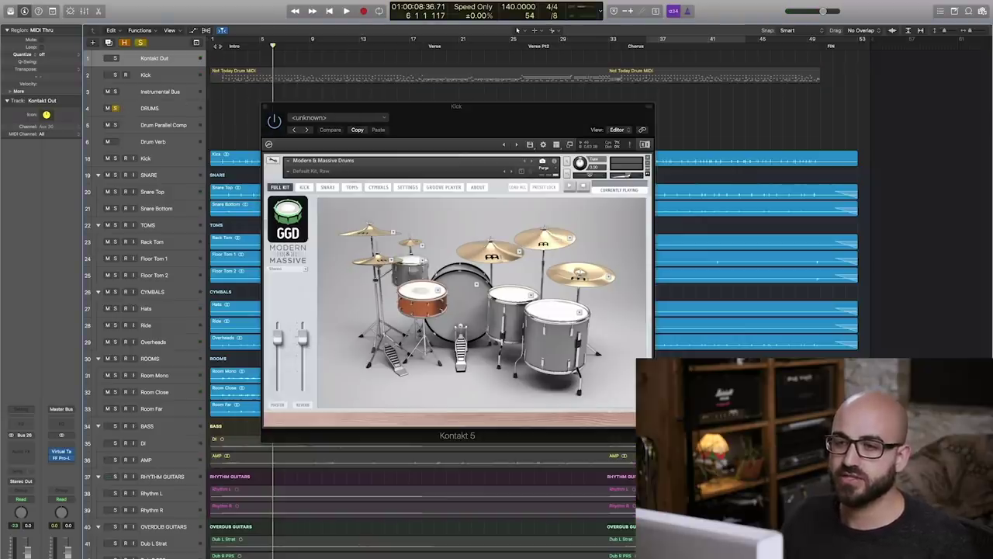
click(222, 45)
key(space)
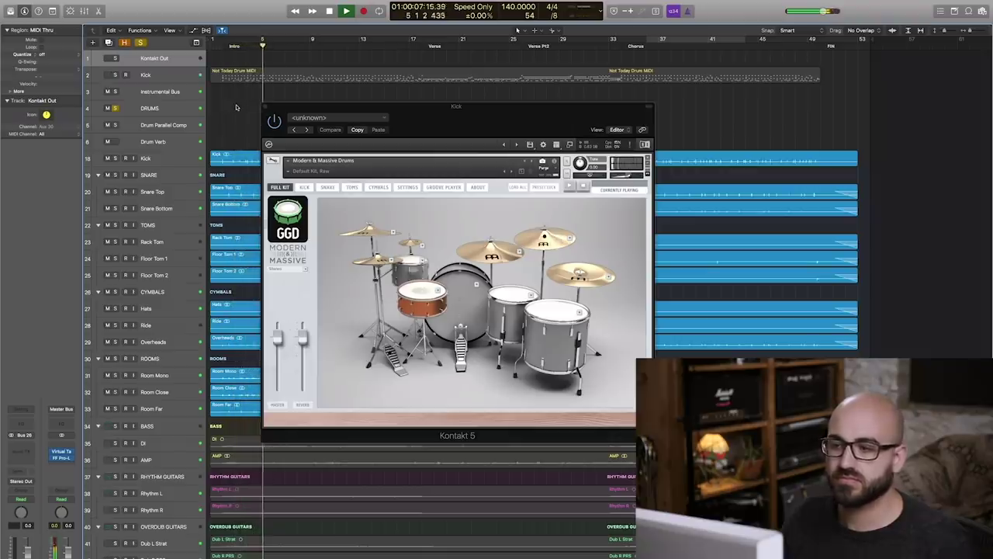
key(space)
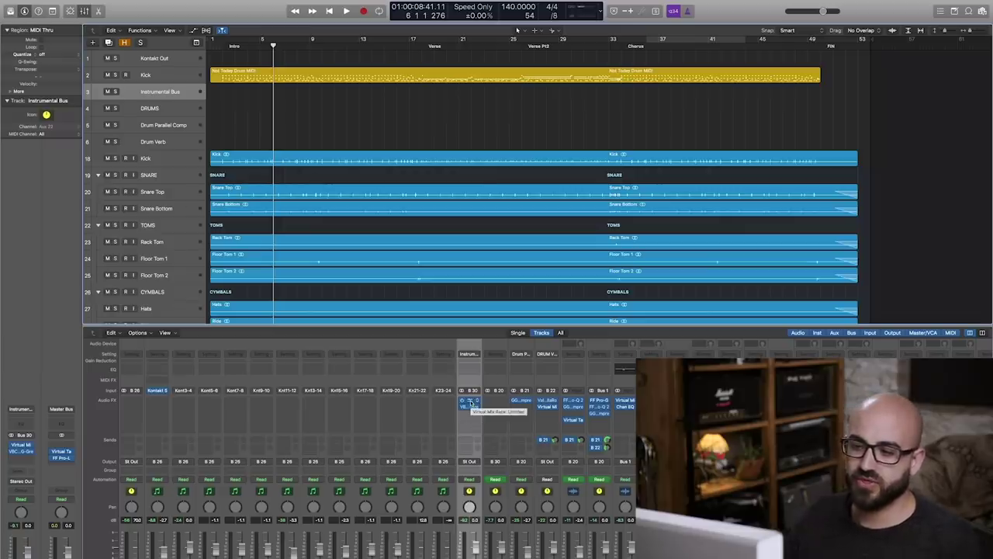
Step: On the Instrumental Bus Virtual Mix Rack, set the CS-EQ low band gain to 0.81, then close the rack
click(470, 403)
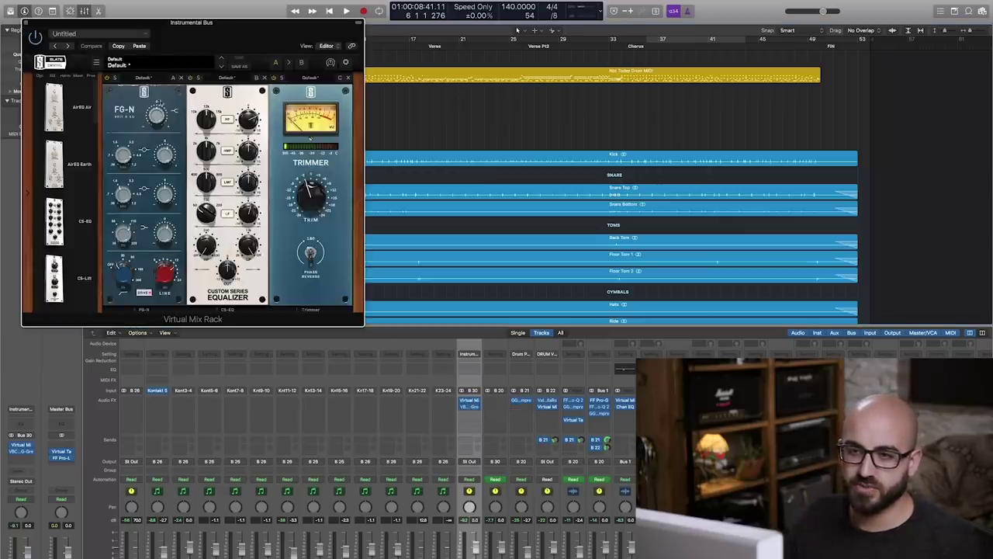
drag(175, 36, 247, 115)
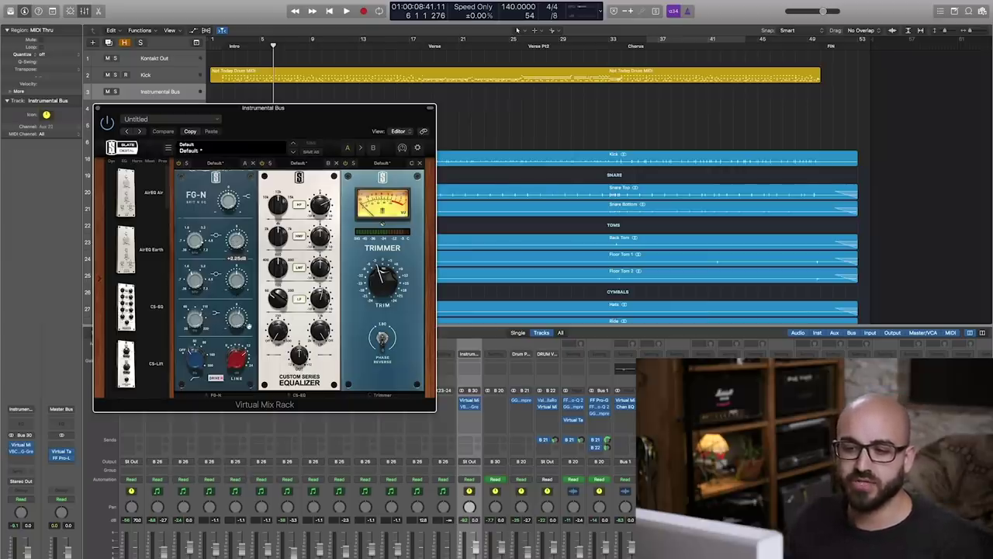
mouse_move(201, 354)
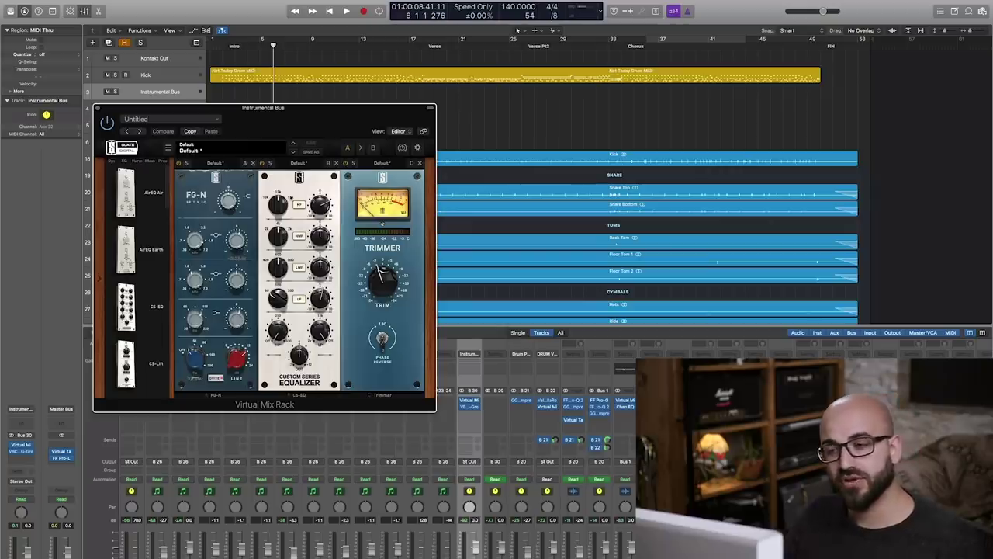
mouse_move(316, 208)
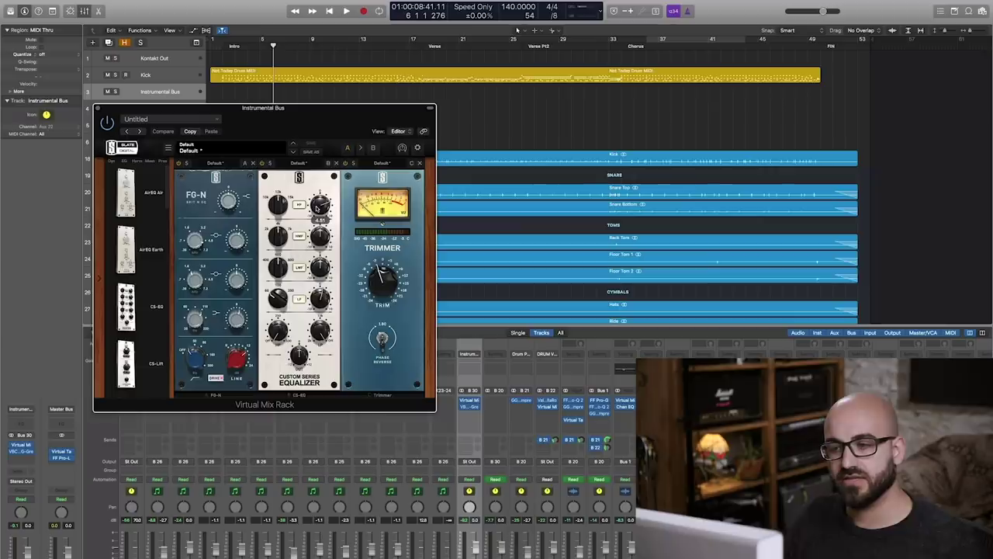
scroll(316, 208, up, 2)
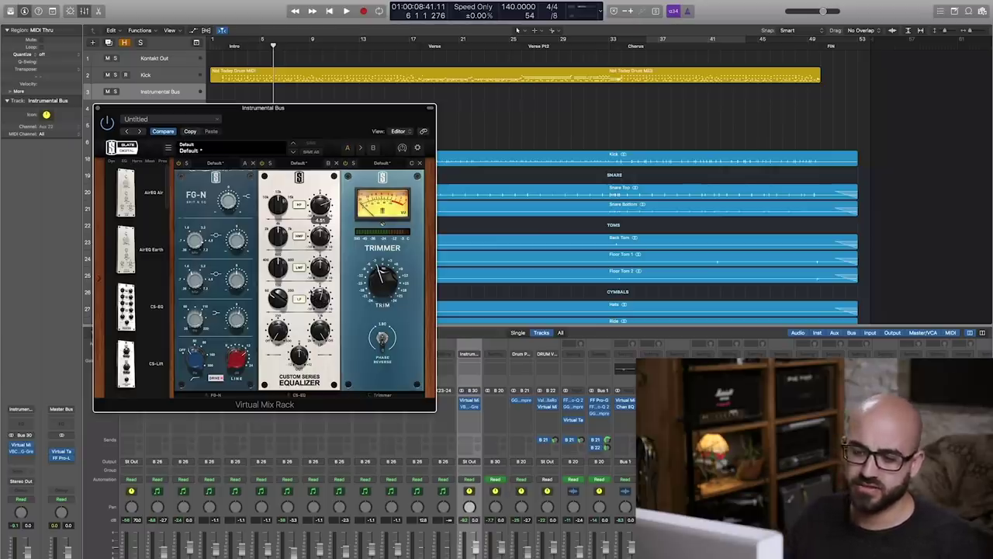
drag(314, 293, 309, 292)
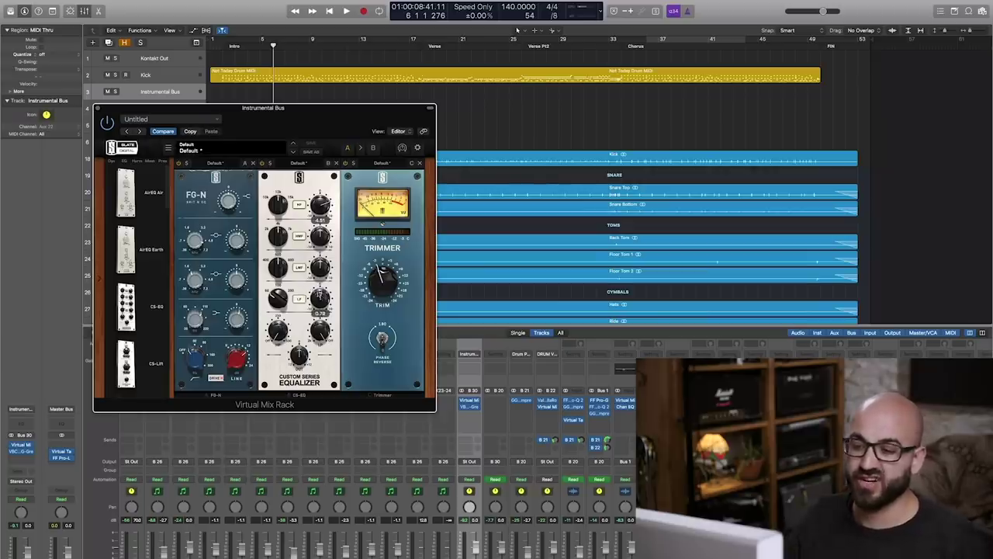
drag(318, 299, 318, 296)
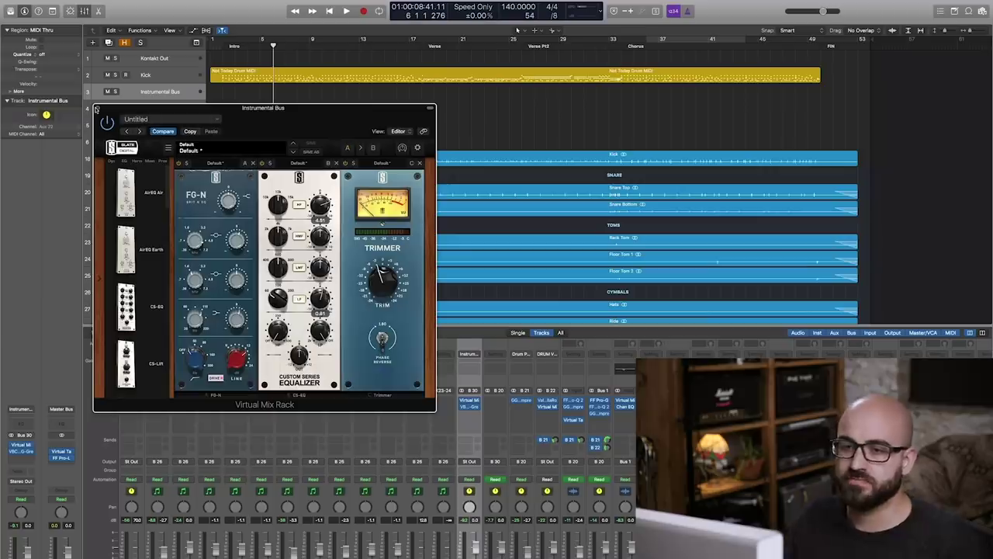
click(96, 109)
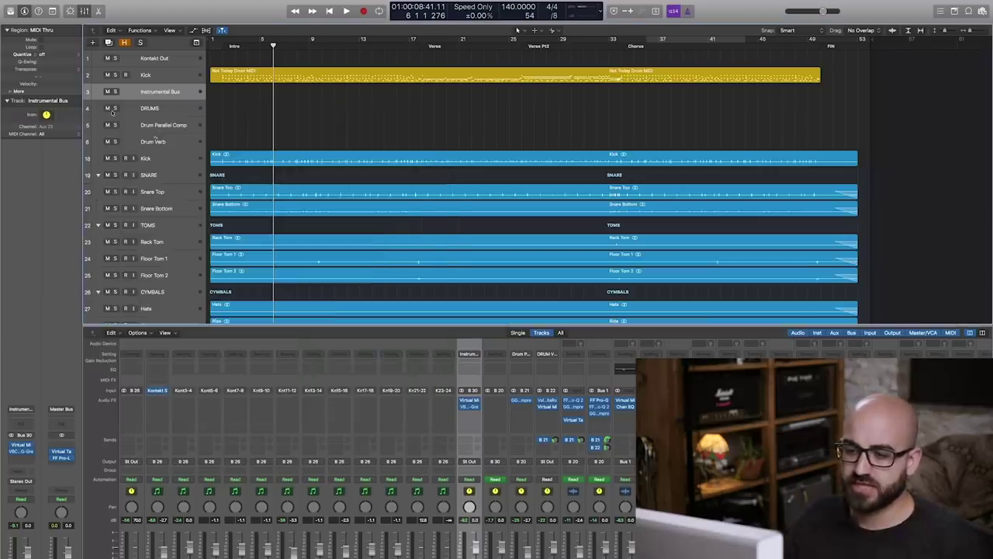
Step: Bring up the Instrumental Bus VBC FG-Grey compressor, on its Default preset, positioned over the tracks
click(468, 407)
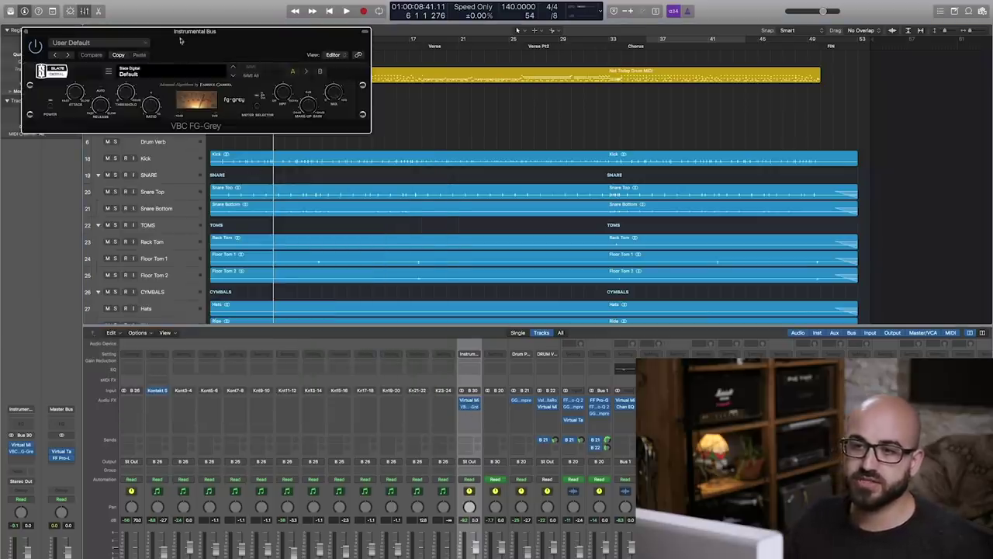
drag(178, 35, 238, 180)
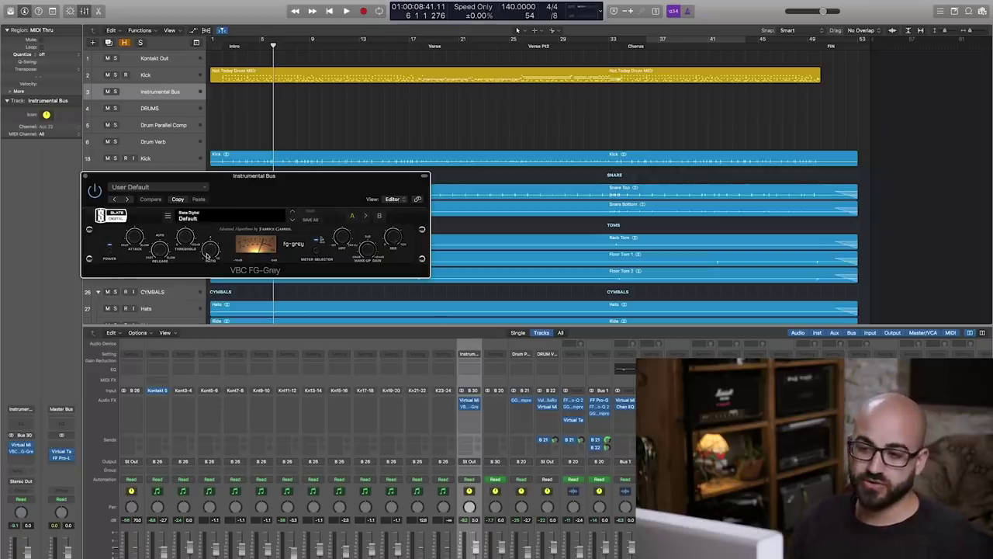
mouse_move(345, 242)
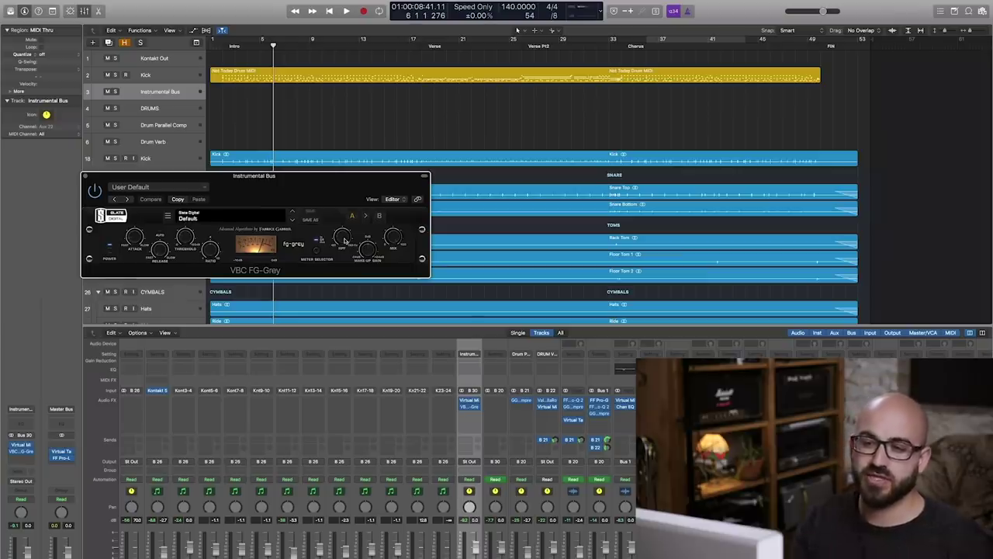
Step: Raise the FG-Grey compressor's high-pass filter to 81Hz and listen from bar 2
click(227, 47)
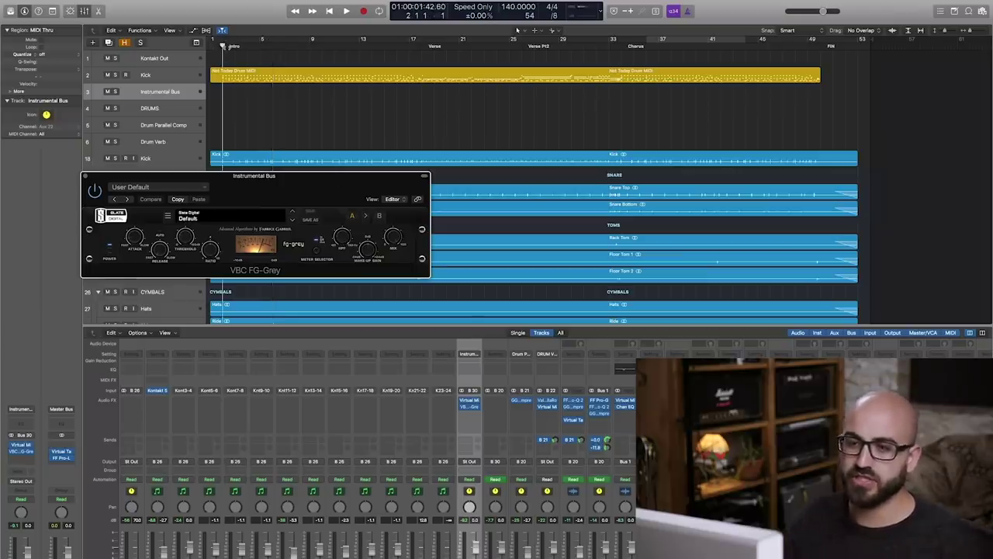
drag(233, 178, 298, 207)
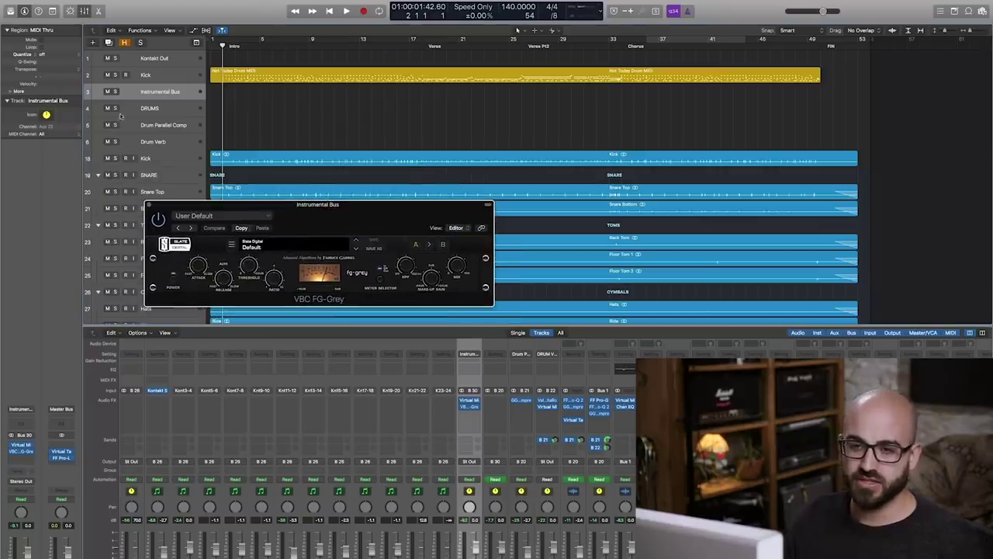
click(138, 62)
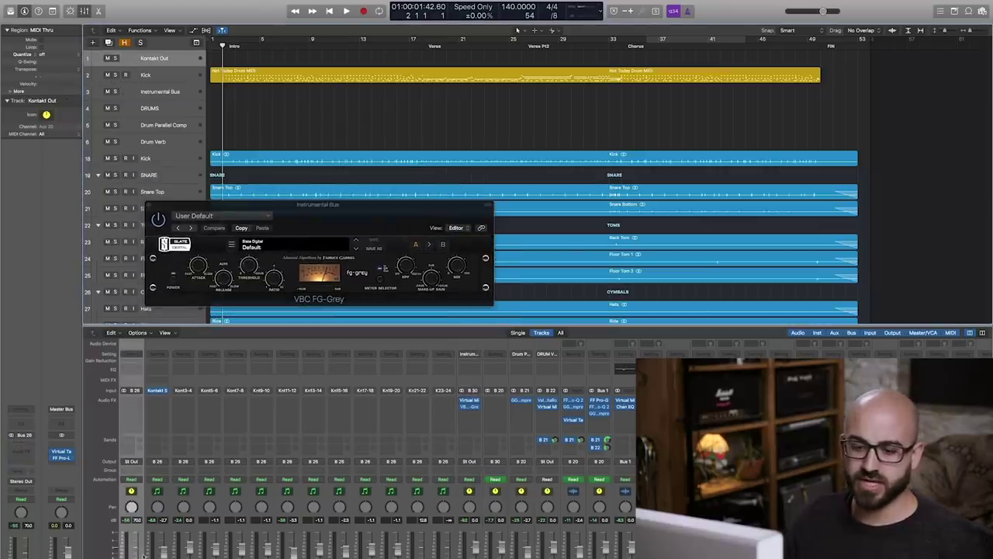
click(163, 111)
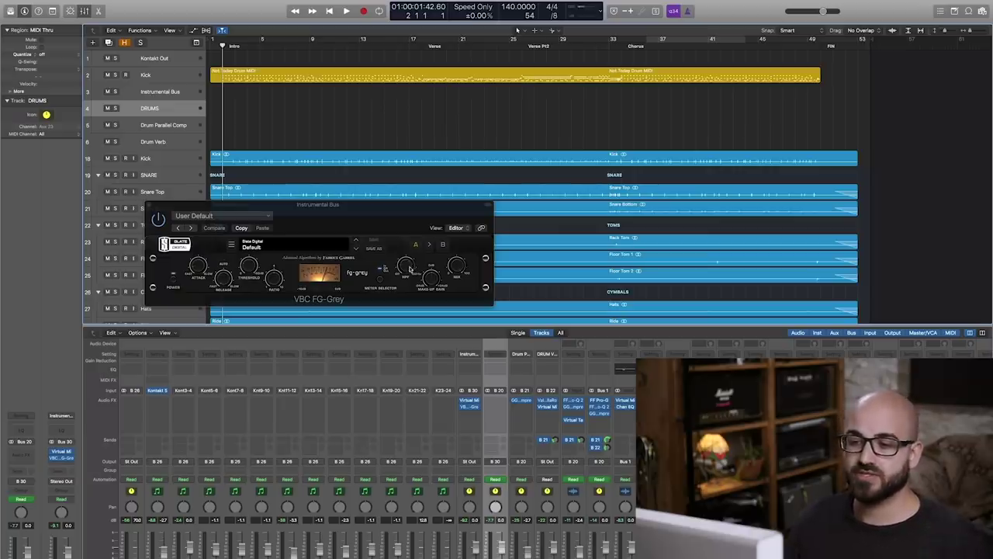
mouse_move(405, 267)
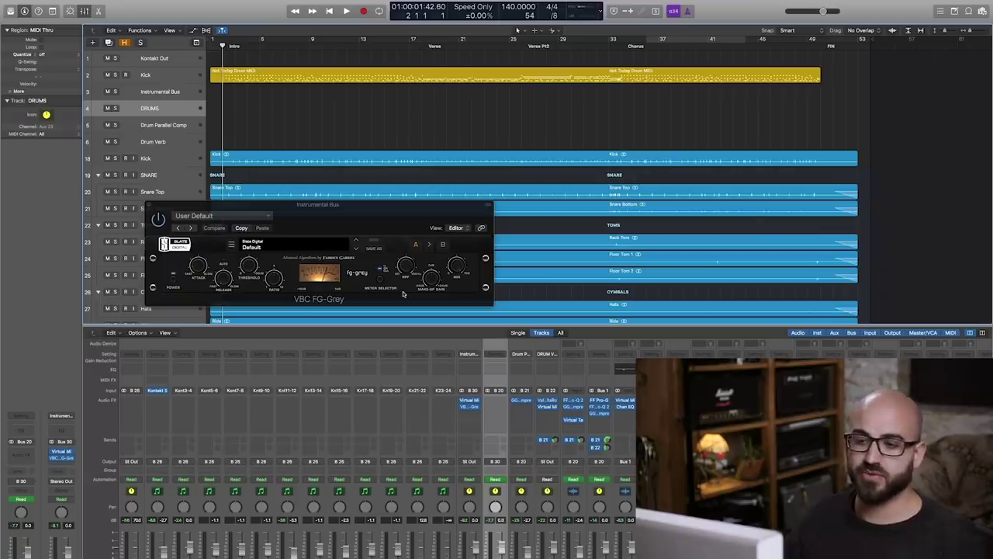
drag(404, 264, 403, 233)
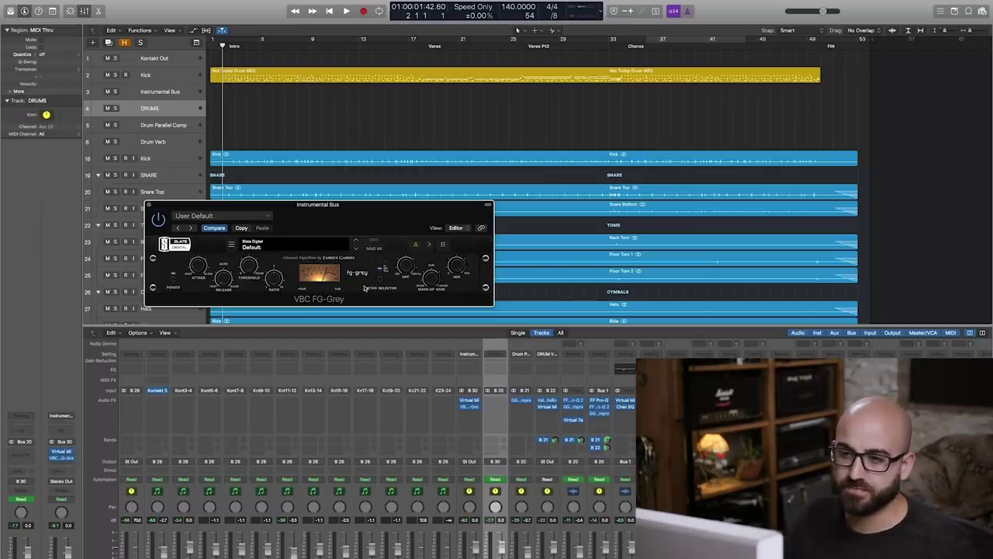
key(space)
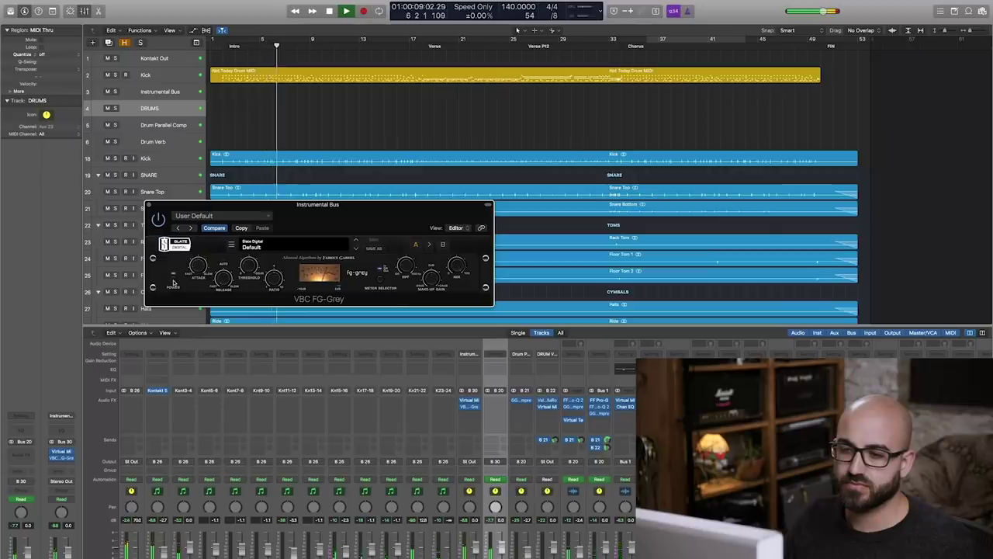
key(space)
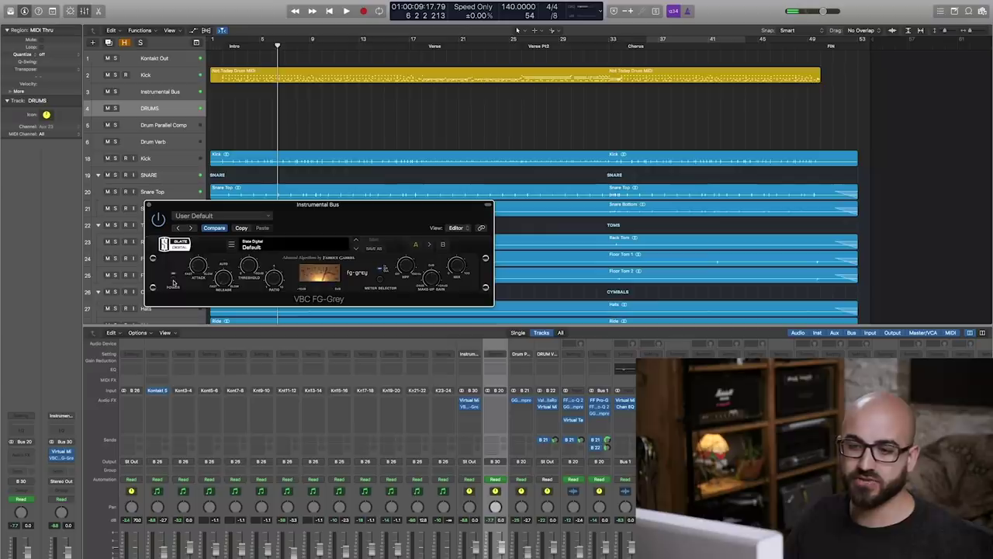
Step: Play from the project start, toggling the FG-Grey compressor bypass to A/B it
click(173, 283)
key(Return)
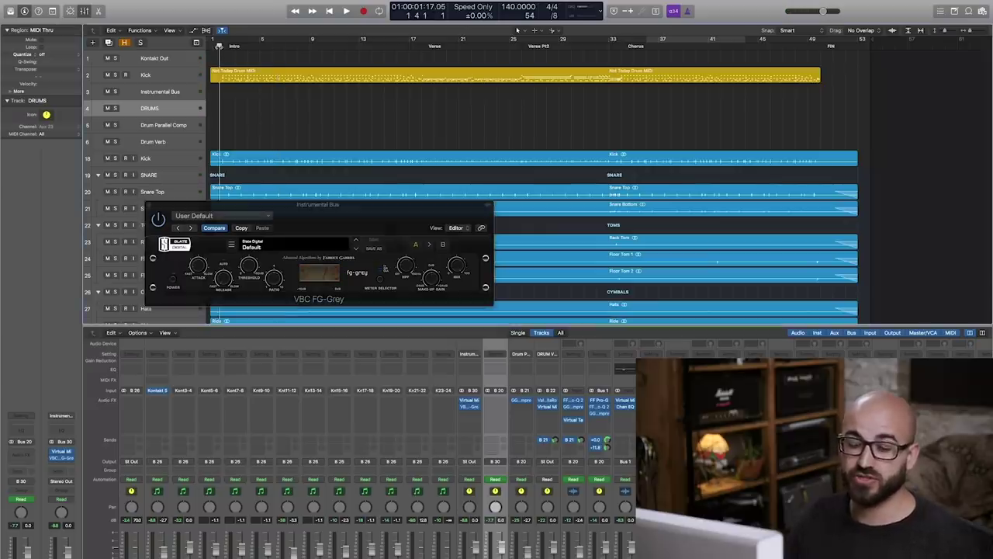
click(517, 29)
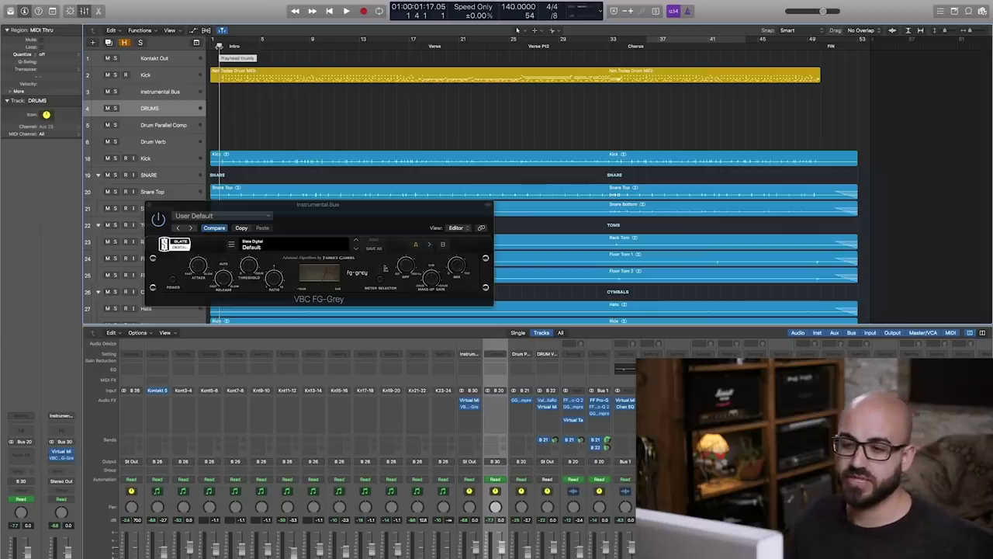
key(space)
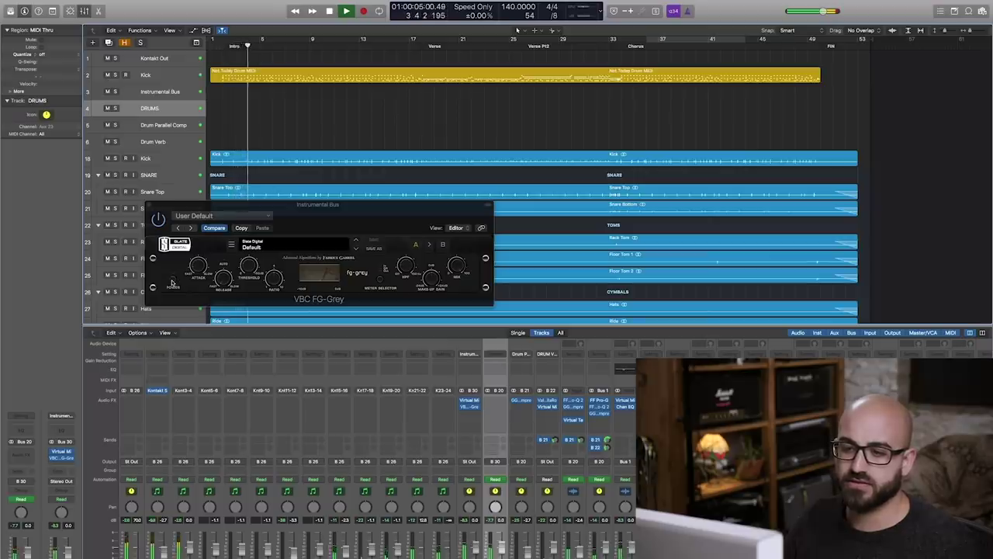
click(173, 283)
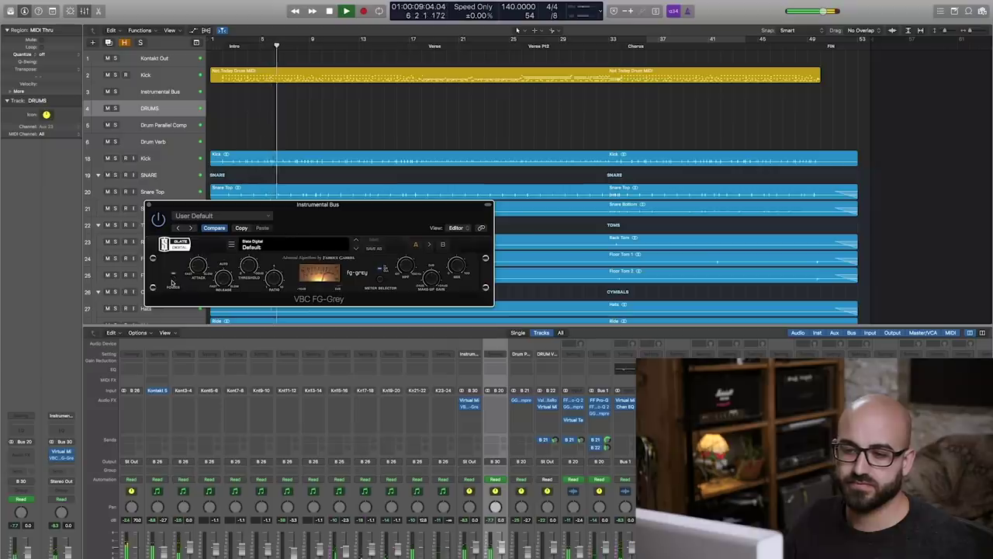
click(172, 283)
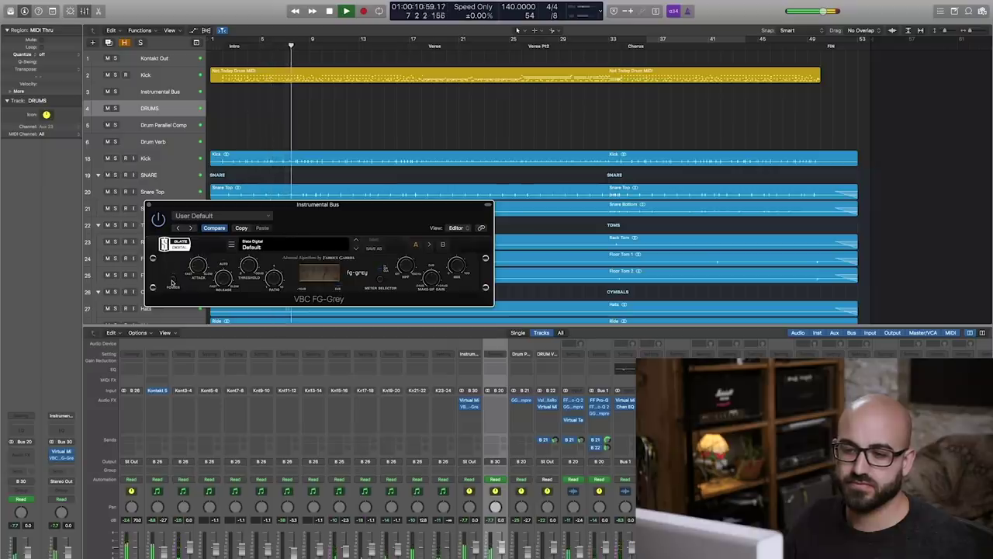
Step: Turn the FG-Grey compressor back on during playback
click(172, 283)
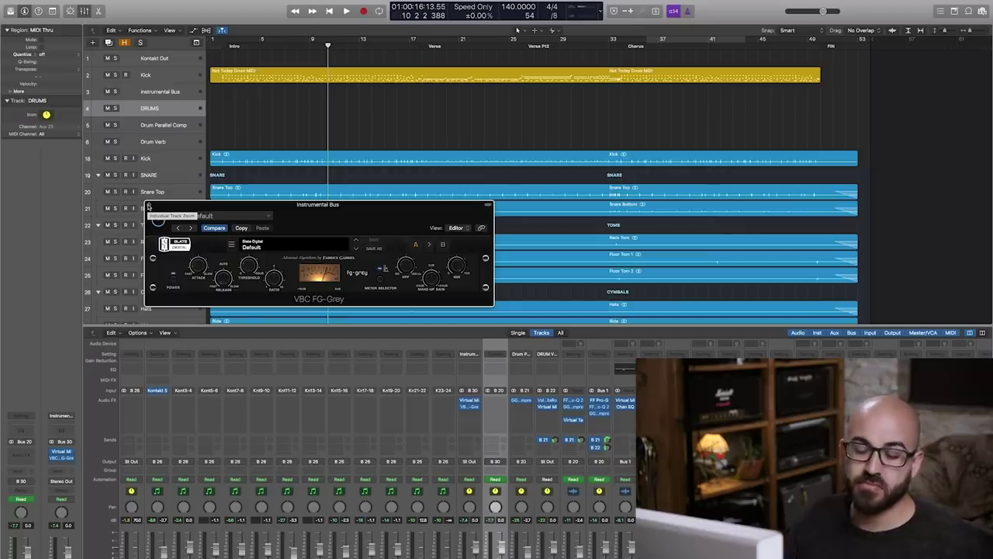
Step: Close the FG-Grey window and show the Master Bus Virtual Tape Machines window on its Default preset
click(149, 205)
scroll(372, 451, right, 6)
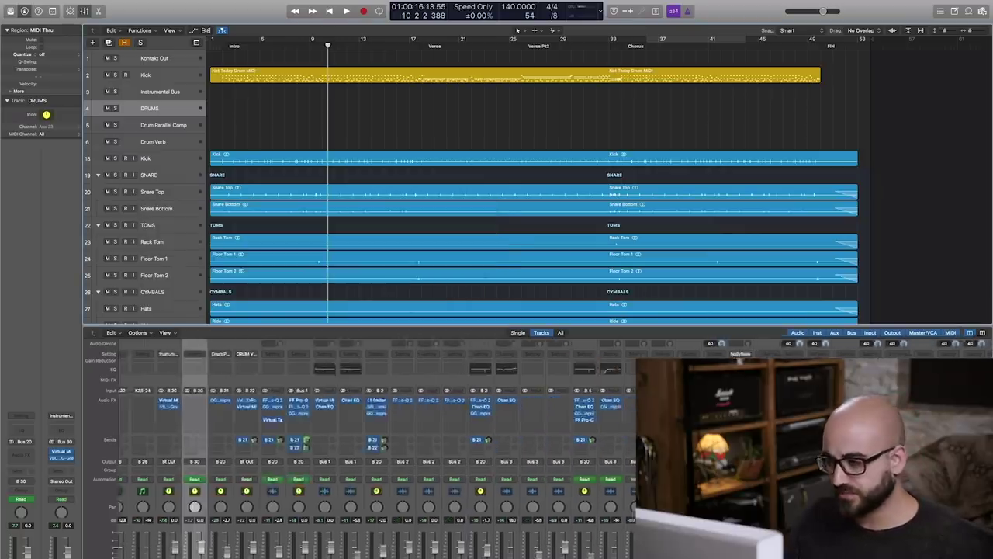
scroll(372, 450, right, 5)
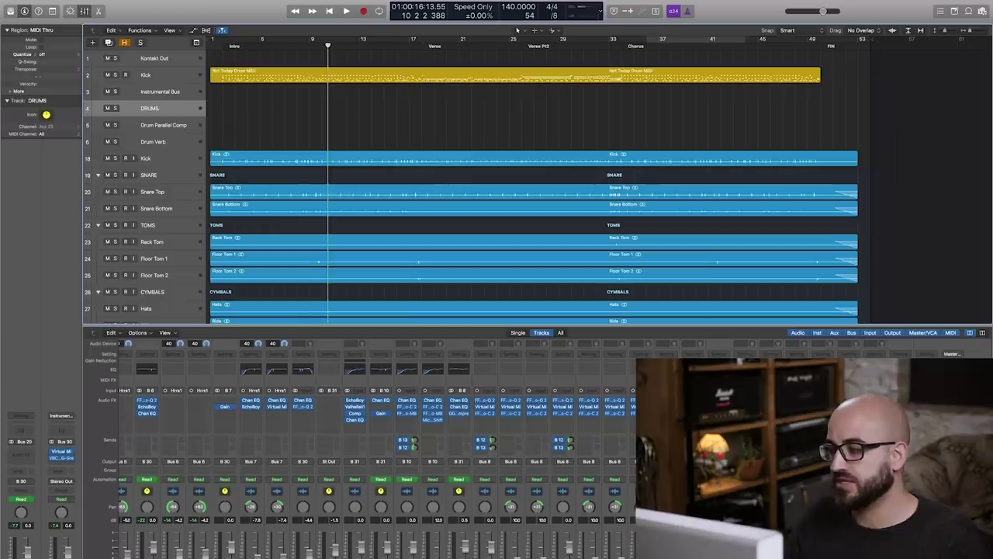
click(963, 402)
drag(133, 29, 174, 128)
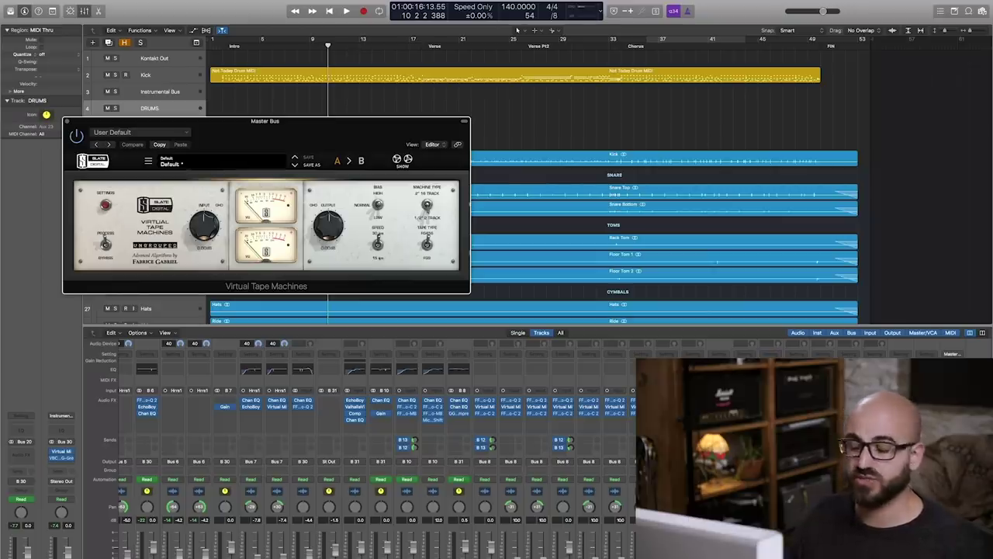
Step: Show the Master Bus FF Pro-L limiter window, moved aside
key(v)
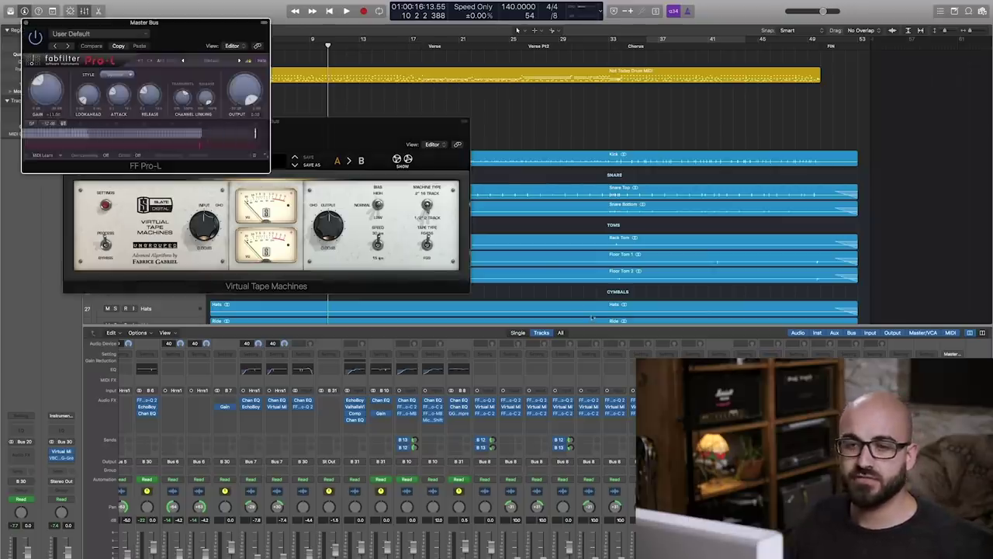
drag(163, 28, 214, 137)
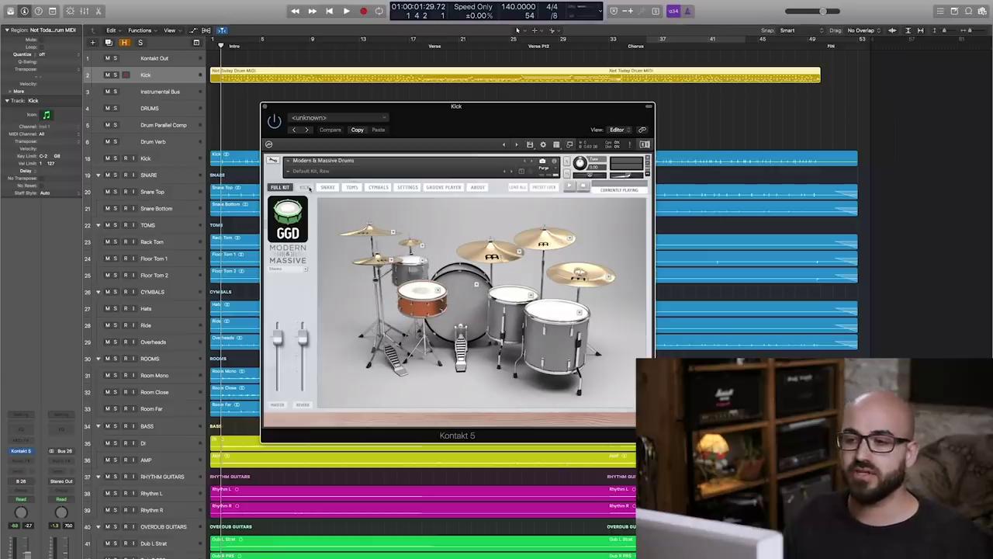
Step: Switch the Modern & Massive Drums kit to its KICK mic mixer page
click(306, 187)
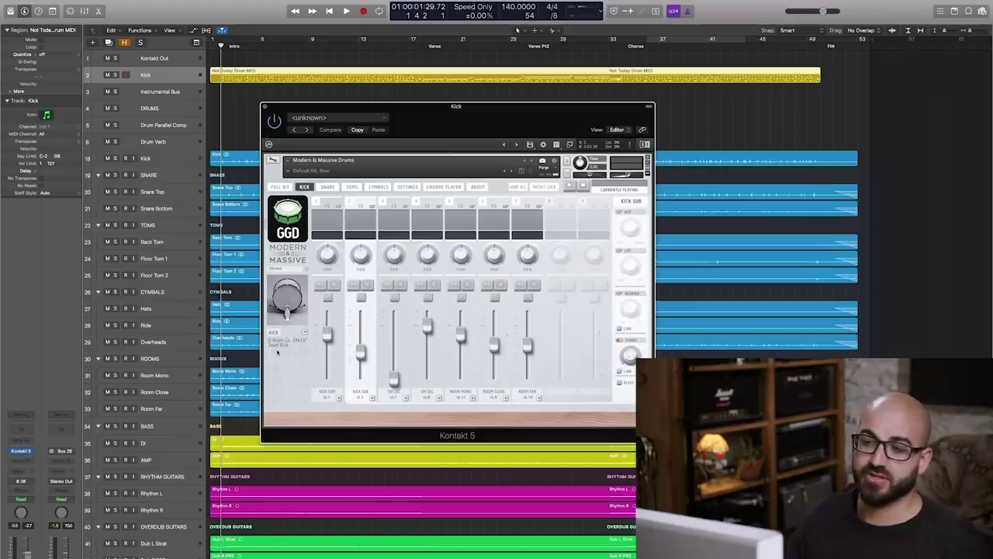
Step: Cycle through the Cymbals, Snare, Kick and Toms mixers, ending on the Snare Top/Bottom page
click(379, 187)
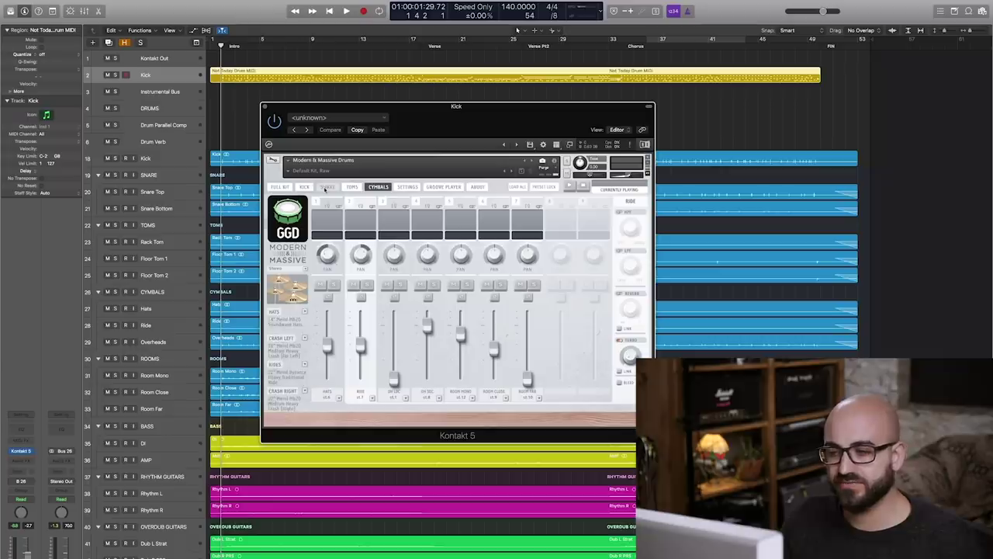
click(325, 187)
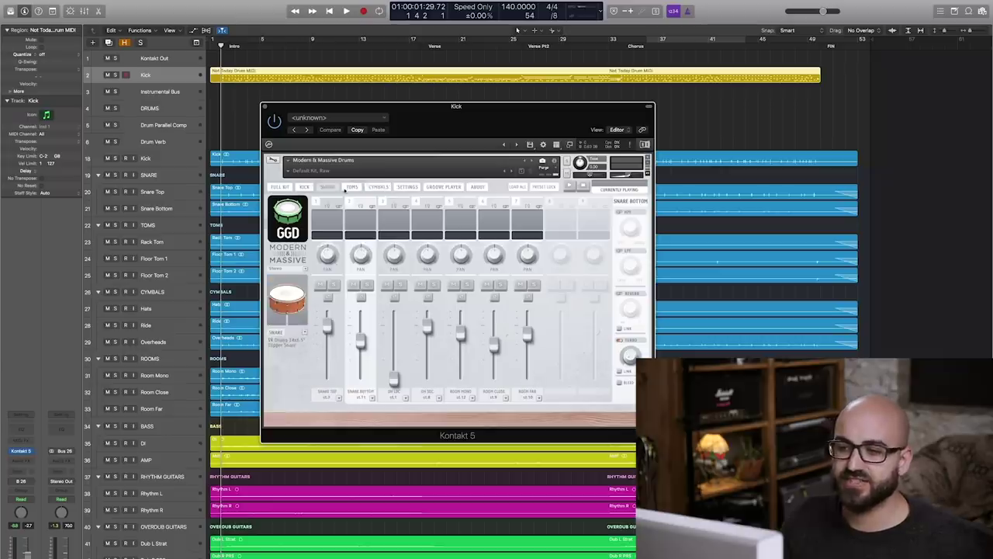
click(381, 188)
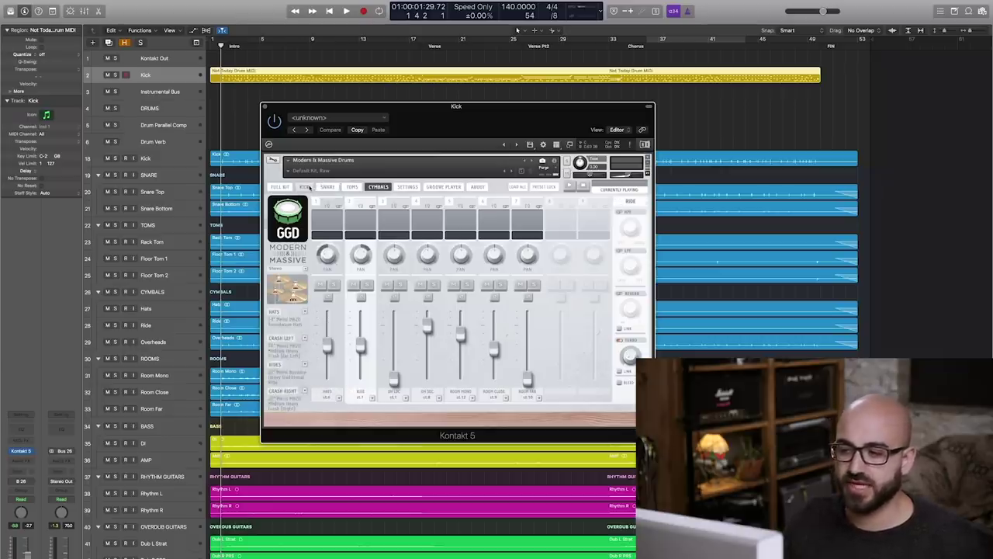
click(305, 187)
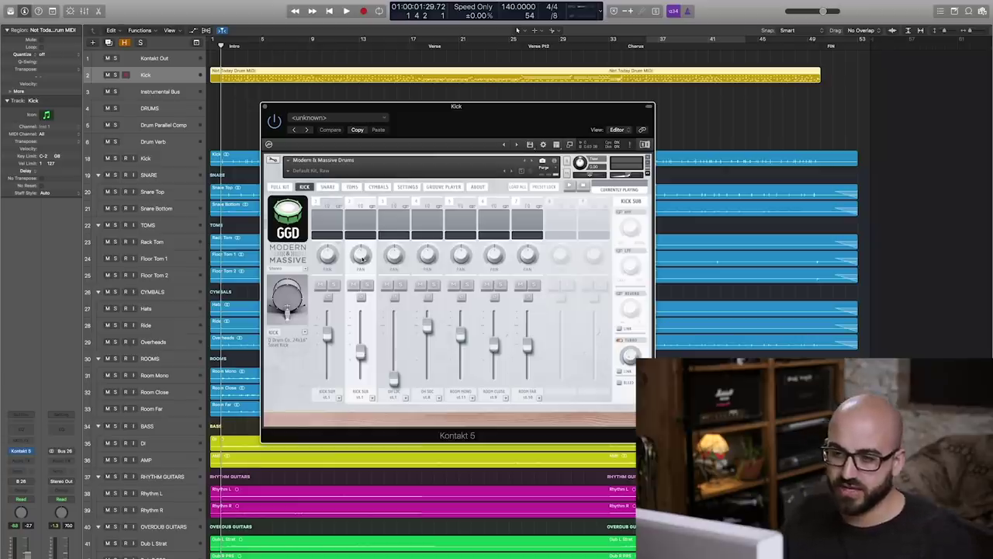
click(327, 187)
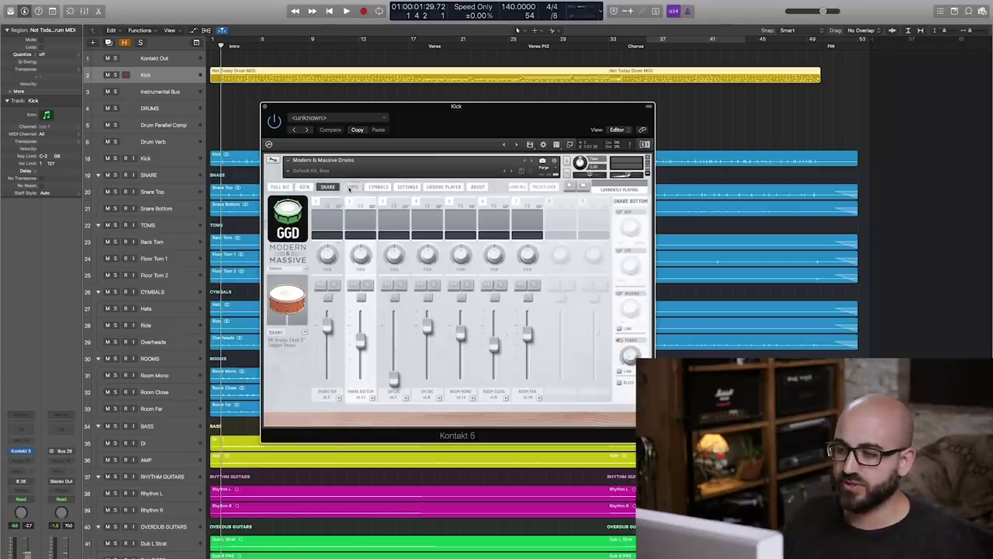
click(350, 188)
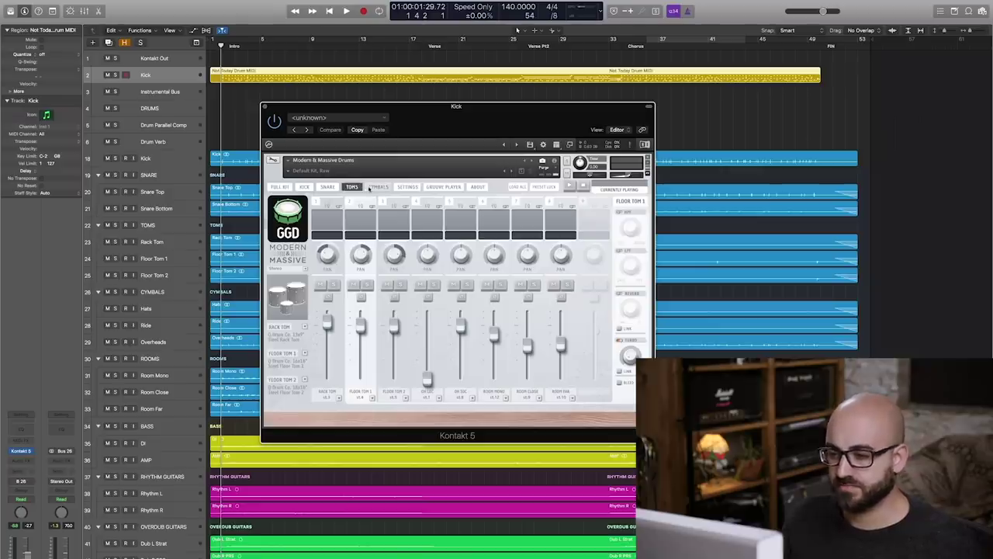
click(371, 188)
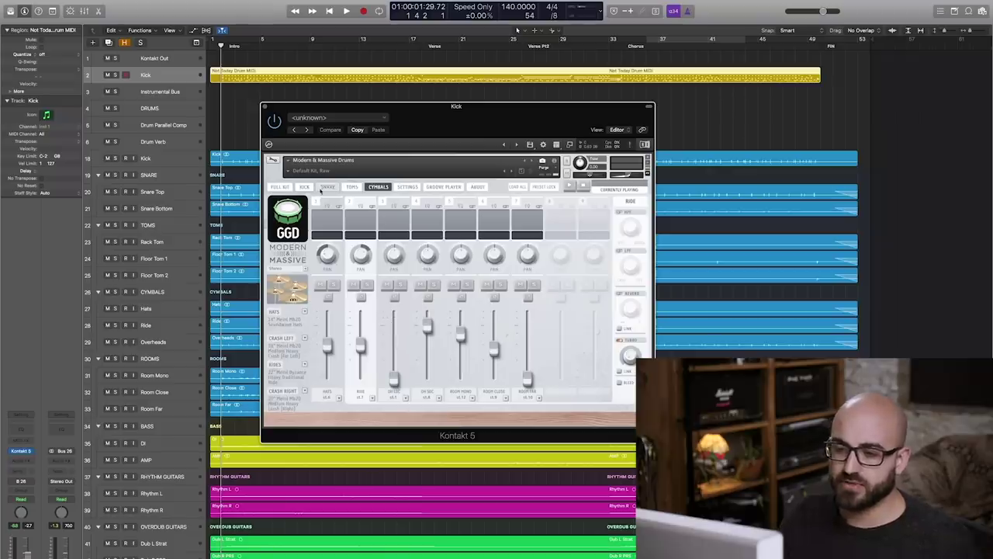
click(326, 189)
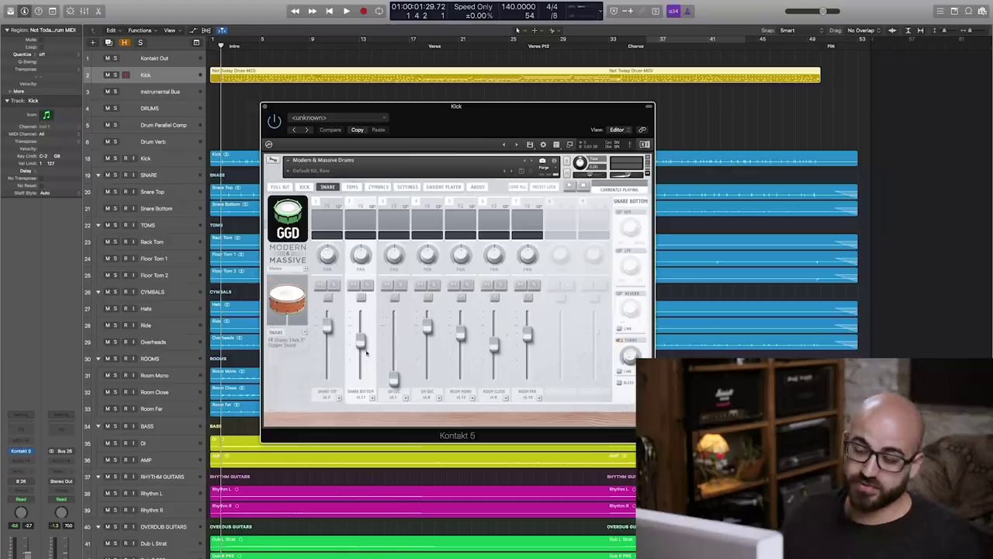
Step: Pull the Snare Bottom mic fader down slightly, then review the Kick, Toms and Cymbals mixer pages
drag(361, 332, 360, 348)
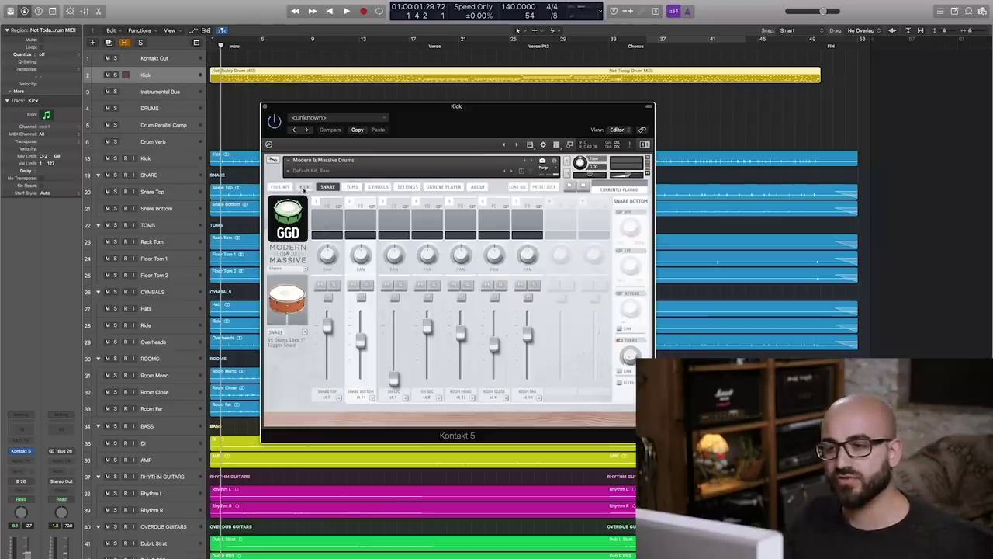
click(305, 188)
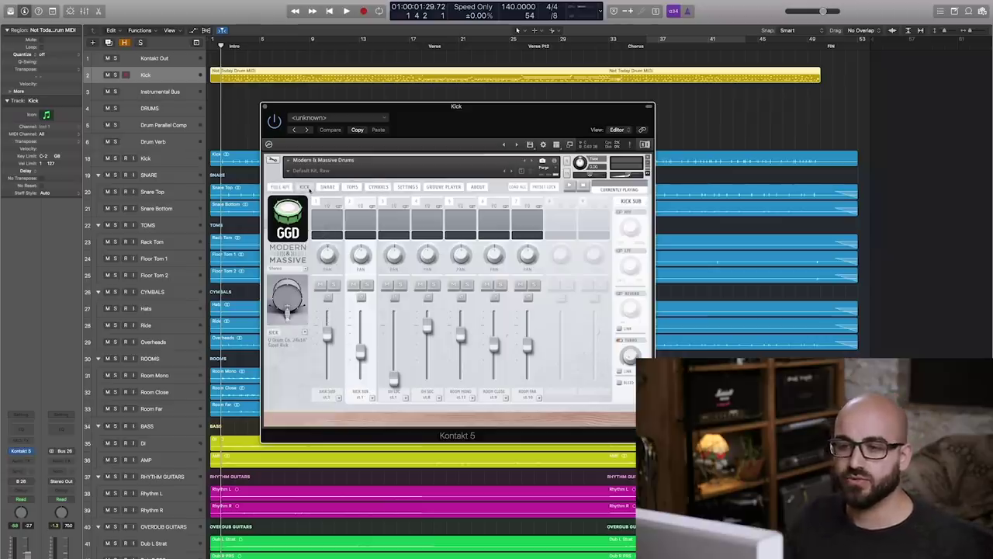
click(351, 187)
click(378, 187)
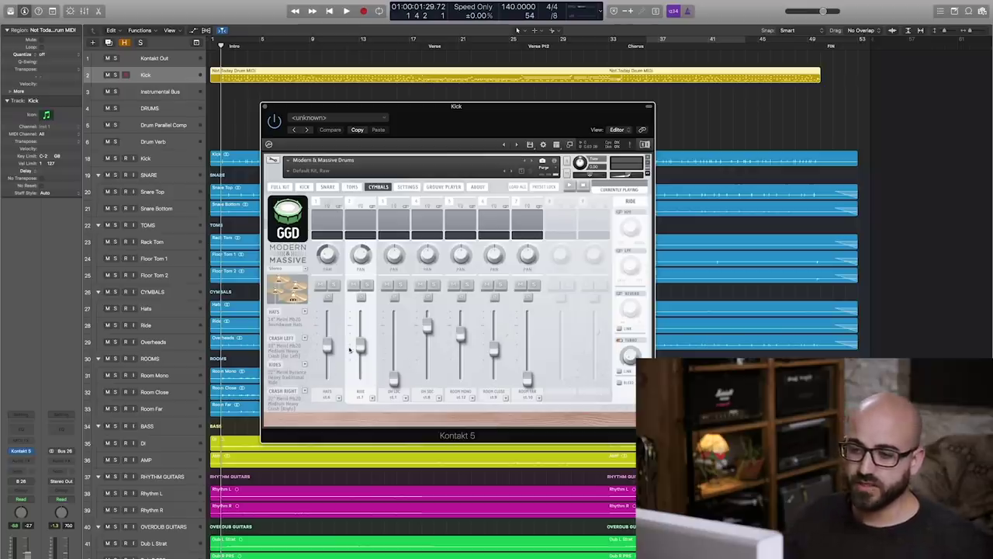
click(352, 186)
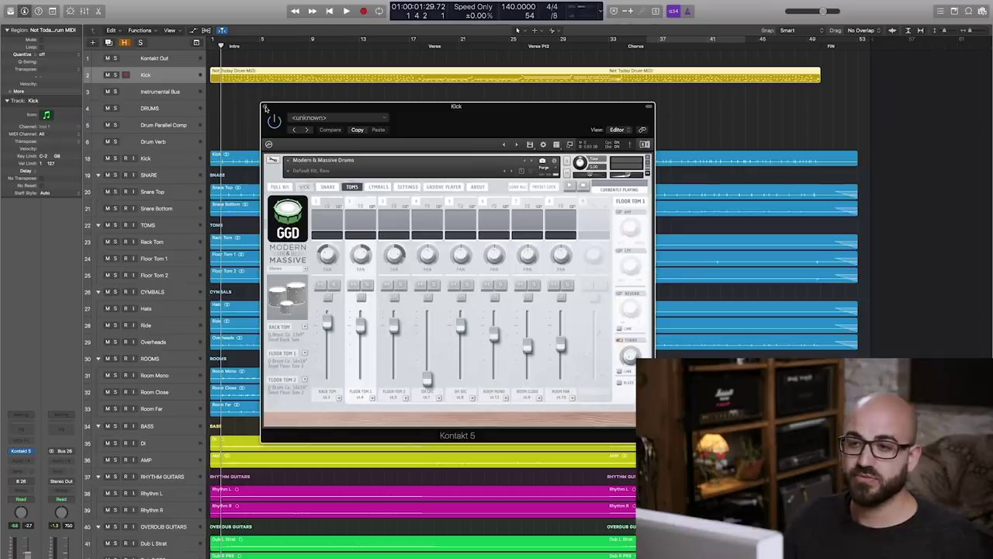
Step: Close the Kontakt window and enlarge the Kick through Room Far tracks to show volume and pan
click(266, 107)
scroll(412, 149, up, 5)
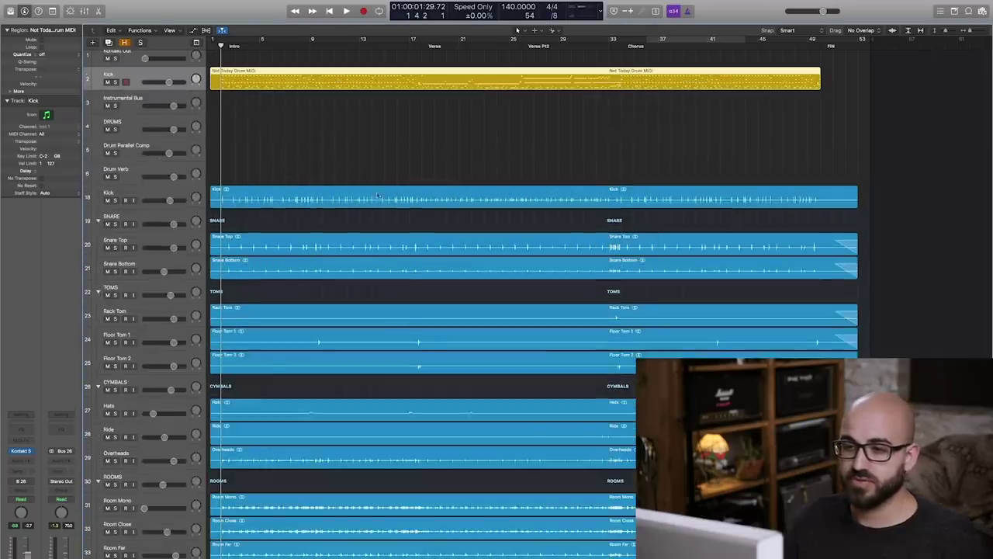
scroll(366, 180, down, 1)
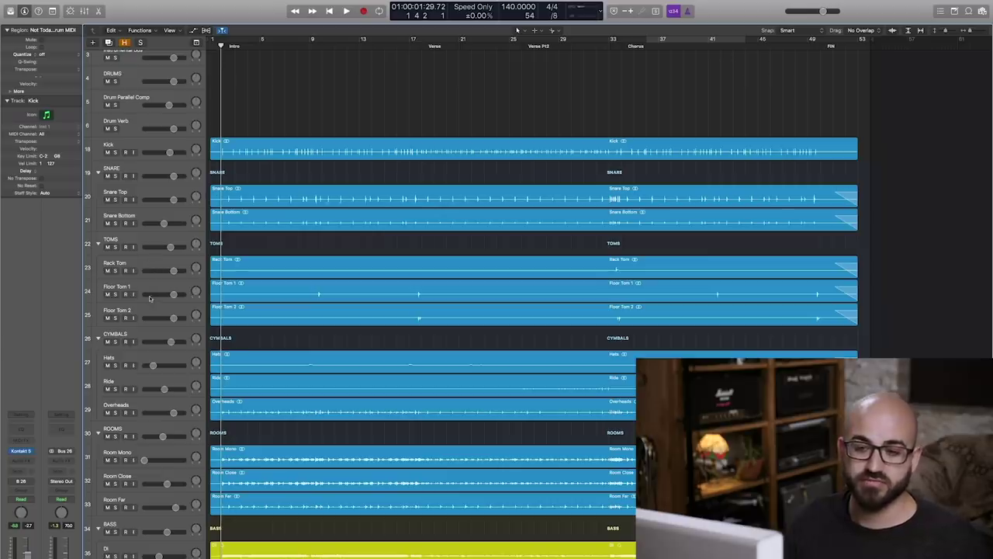
scroll(146, 270, up, 1)
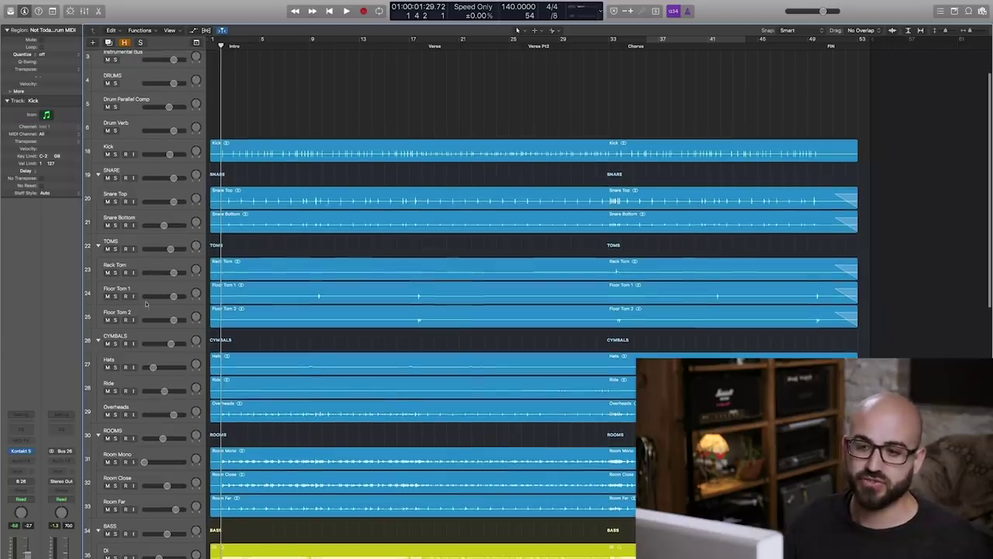